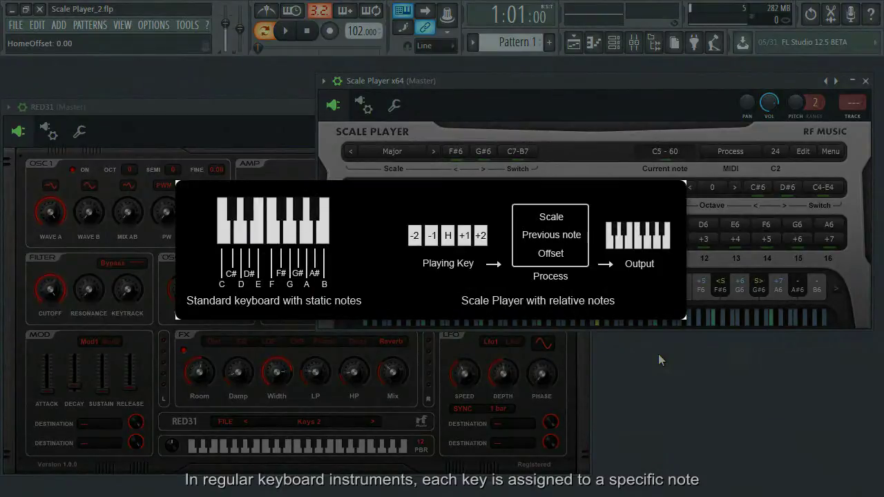
- Play the C major scale from C up to high C on the RED31 keyboard
{"action": "left_click", "coordinate": [237, 105]}
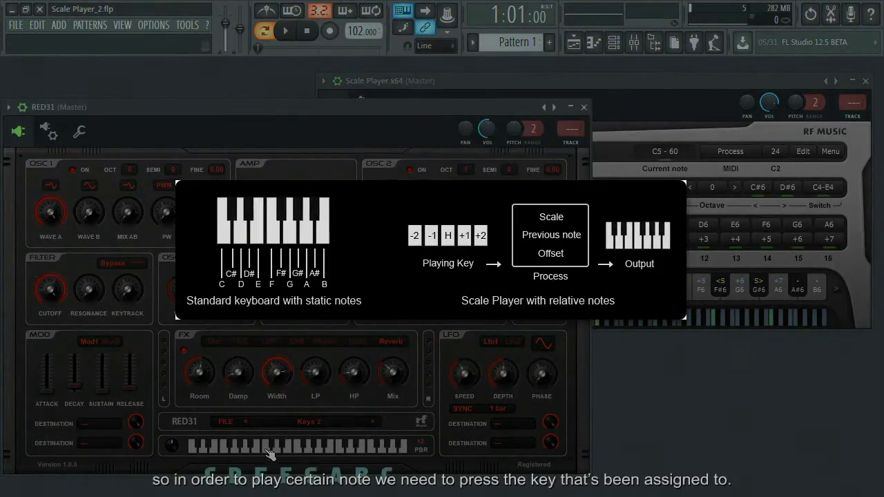
{"action": "left_click", "coordinate": [272, 446]}
{"action": "left_click", "coordinate": [283, 449]}
{"action": "left_click", "coordinate": [296, 452]}
{"action": "left_click", "coordinate": [304, 452]}
{"action": "left_click", "coordinate": [312, 454]}
{"action": "left_click", "coordinate": [329, 456]}
{"action": "left_click", "coordinate": [336, 457]}
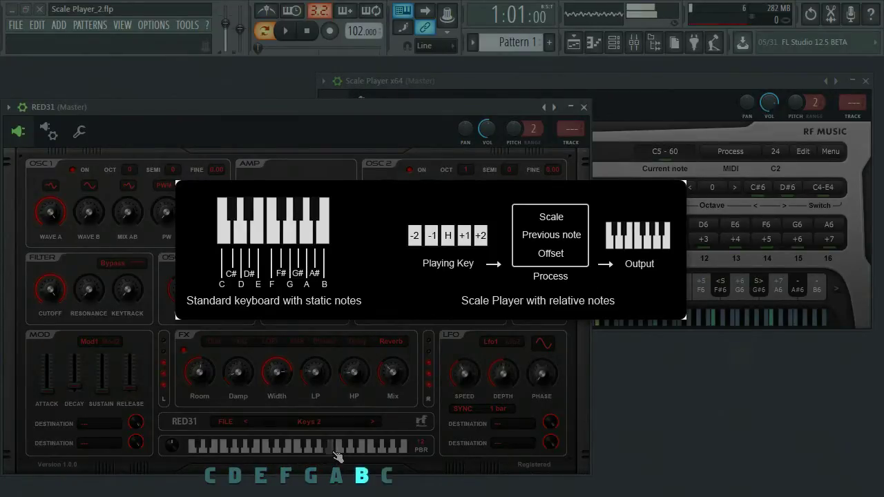
{"action": "left_click", "coordinate": [343, 456]}
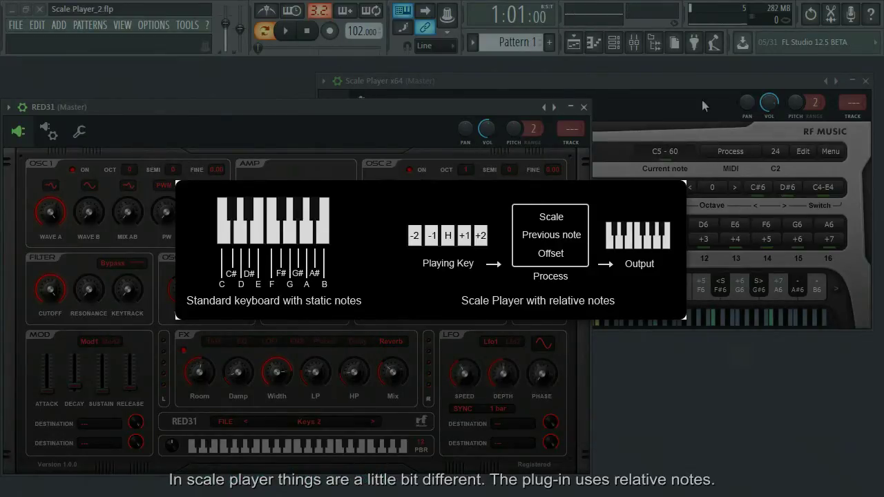
- In Scale Player, step the current note up seven degrees from C5 through E5 and A5 to C6 - 72
{"action": "left_click", "coordinate": [671, 80]}
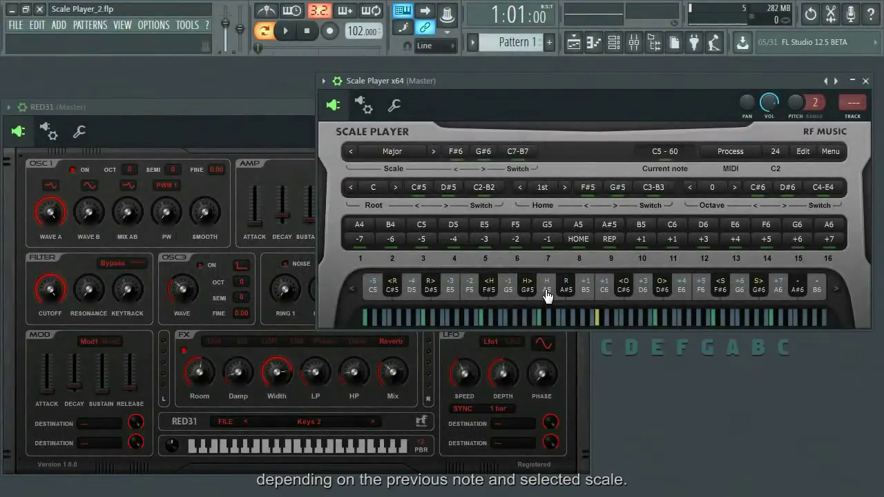
{"action": "left_click", "coordinate": [586, 296]}
{"action": "left_click", "coordinate": [586, 295]}
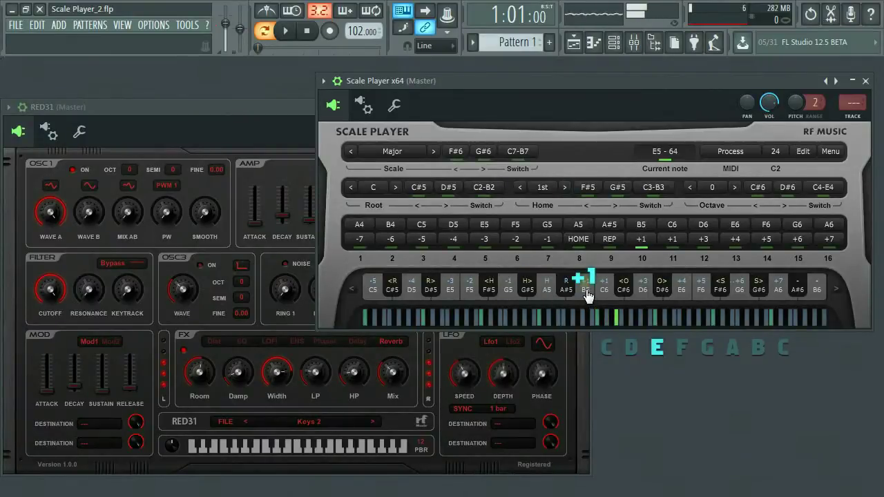
{"action": "left_click", "coordinate": [586, 296]}
{"action": "left_click", "coordinate": [586, 295]}
{"action": "left_click", "coordinate": [586, 295]}
{"action": "left_click", "coordinate": [586, 295]}
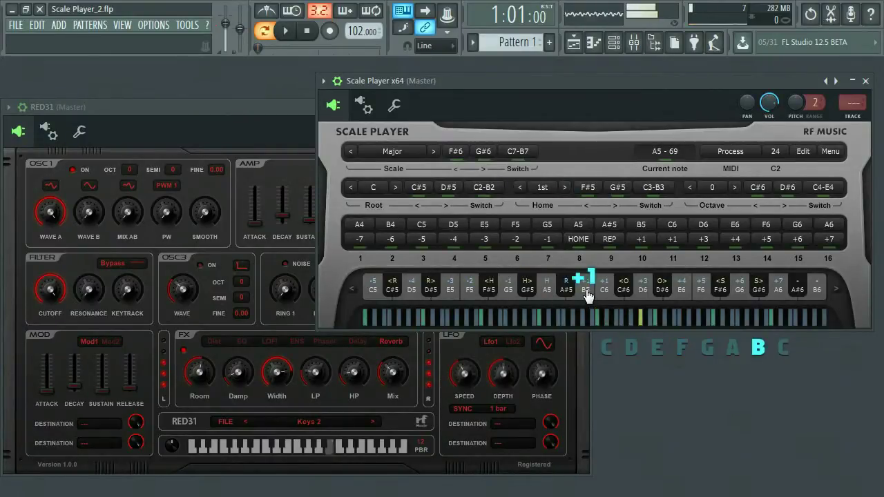
{"action": "left_click", "coordinate": [586, 295]}
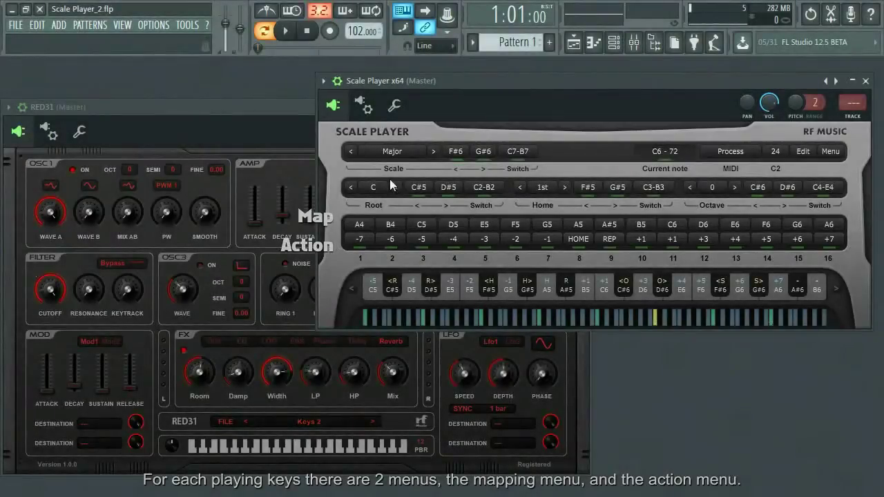
{"action": "left_click", "coordinate": [359, 227]}
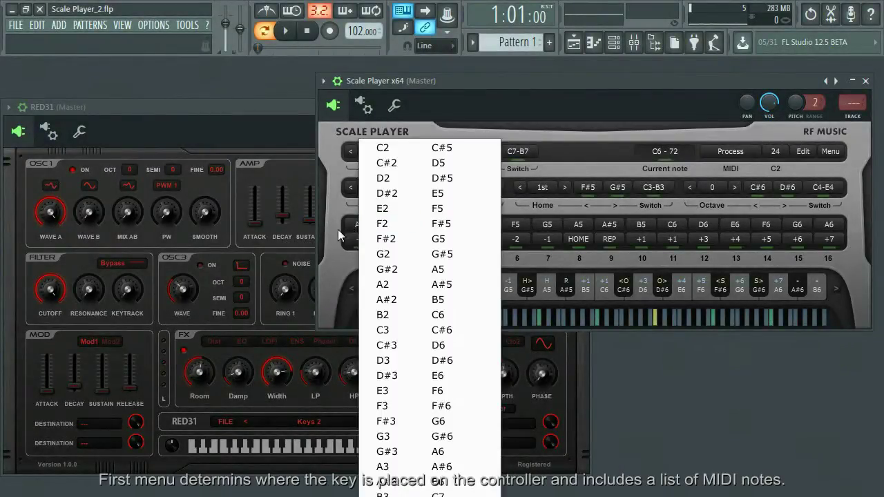
{"action": "left_click", "coordinate": [332, 232]}
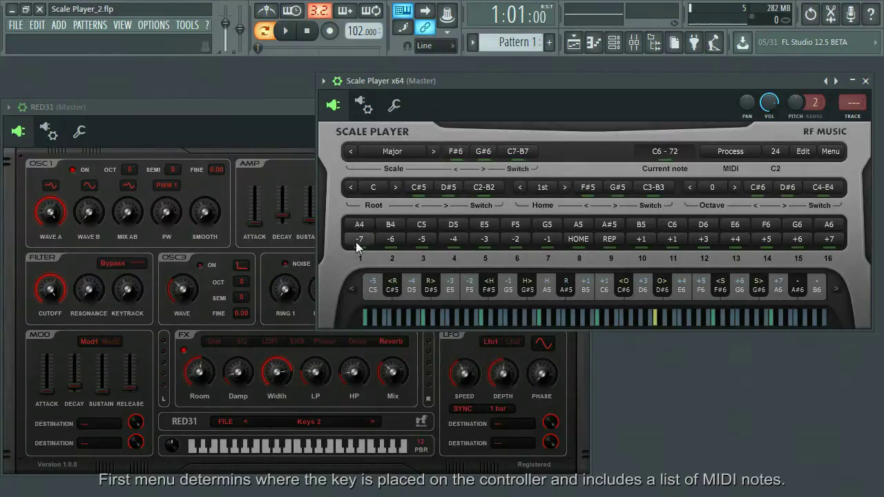
{"action": "left_click", "coordinate": [356, 241]}
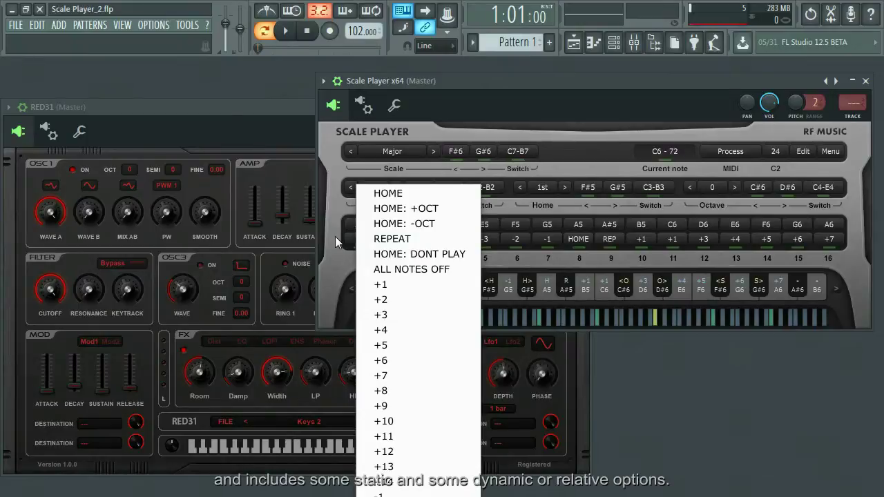
{"action": "left_click", "coordinate": [330, 242]}
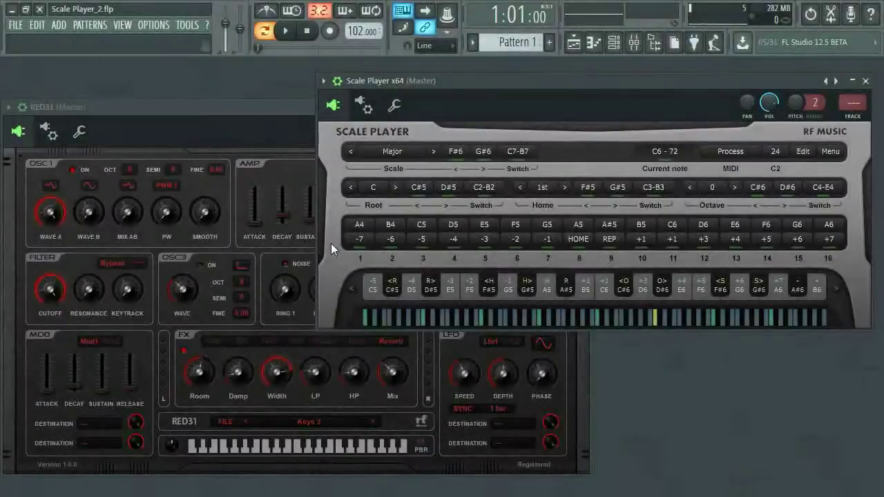
{"action": "left_click", "coordinate": [589, 240]}
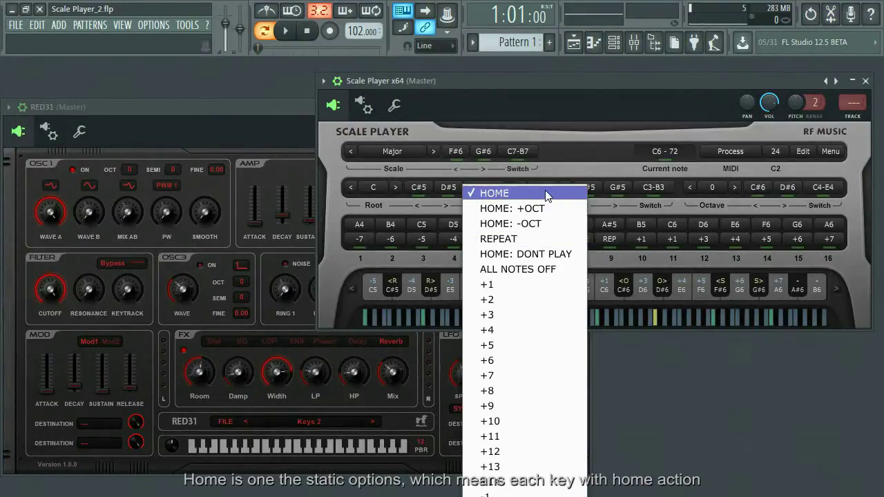
- Keep the key's action as HOME, play the home note back to C5, and leave Home on 1st
{"action": "left_click", "coordinate": [593, 204]}
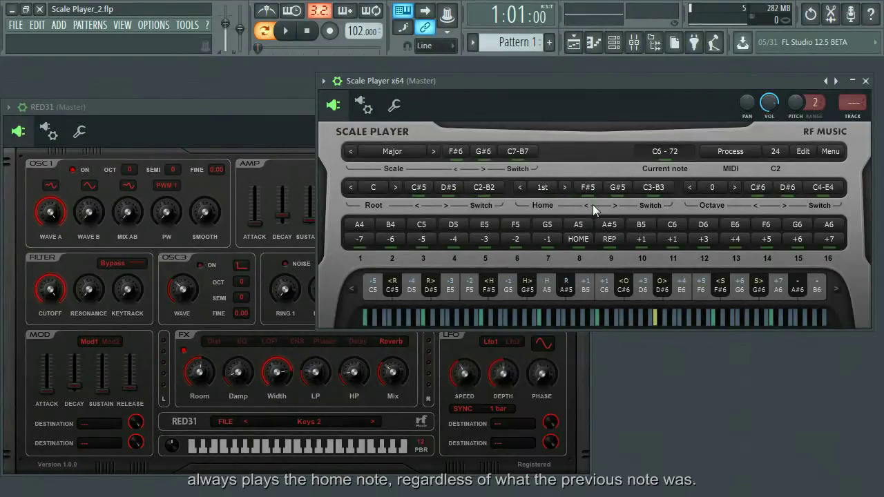
{"action": "left_click", "coordinate": [547, 292]}
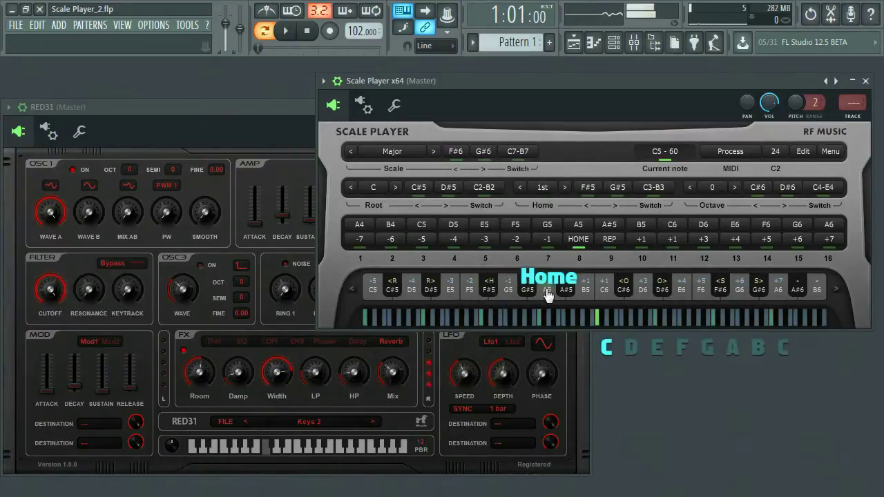
{"action": "left_click", "coordinate": [547, 293]}
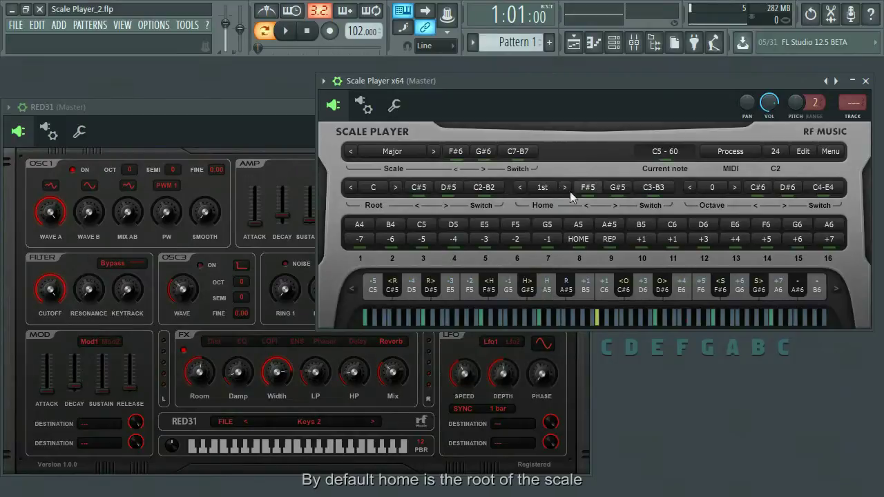
{"action": "left_click", "coordinate": [543, 187]}
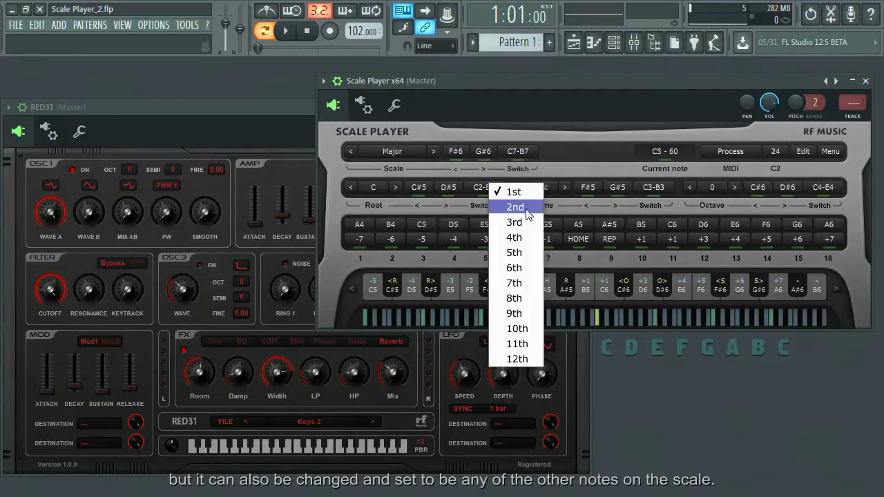
{"action": "left_click", "coordinate": [563, 205]}
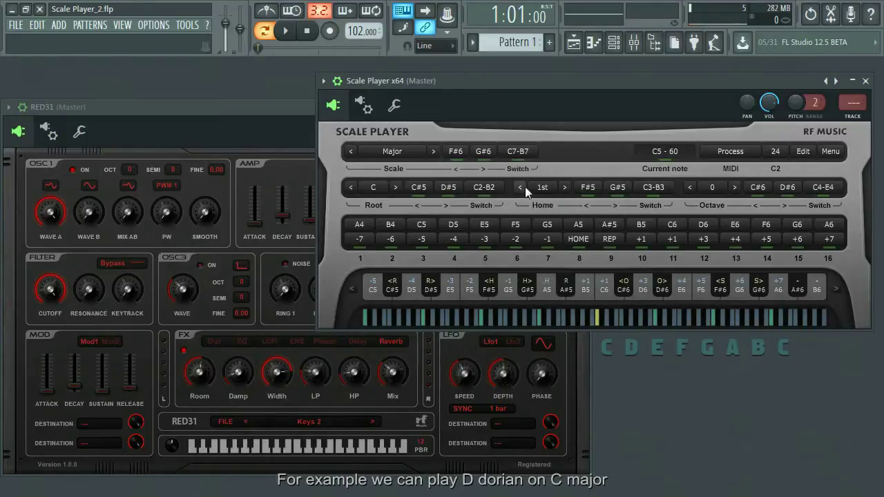
- Switch Home to 2nd, play the home key to get D5 - 62, then restore Home to 1st
{"action": "left_click", "coordinate": [538, 184]}
{"action": "left_click", "coordinate": [507, 208]}
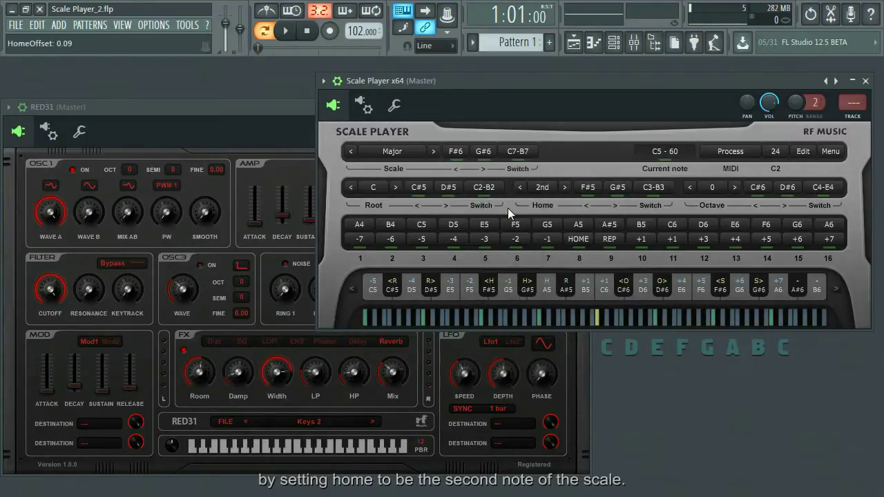
{"action": "left_click", "coordinate": [546, 291]}
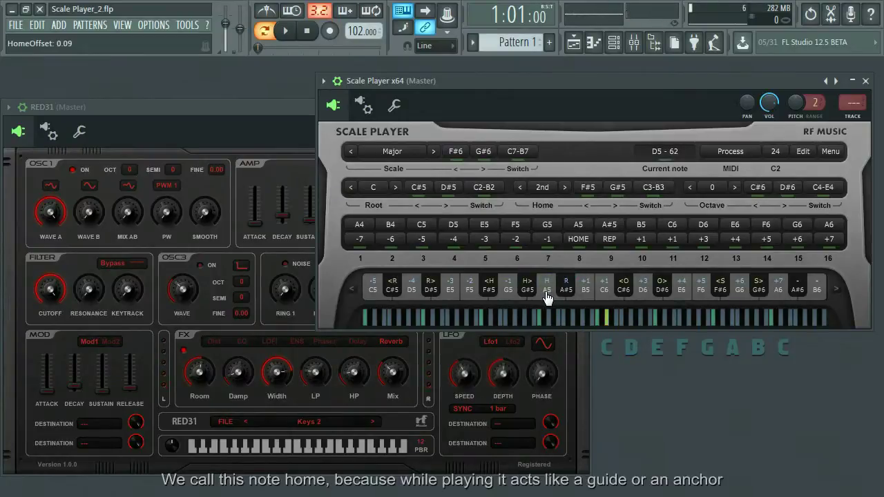
{"action": "left_click", "coordinate": [549, 188]}
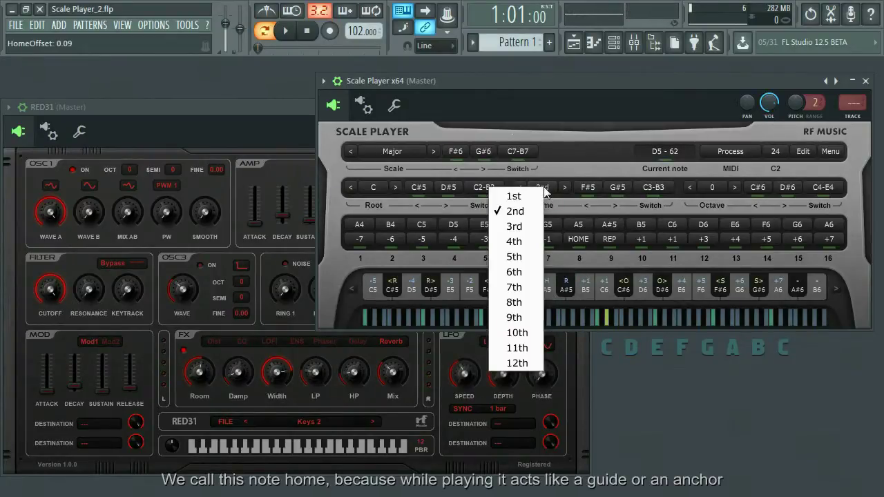
{"action": "left_click", "coordinate": [535, 191]}
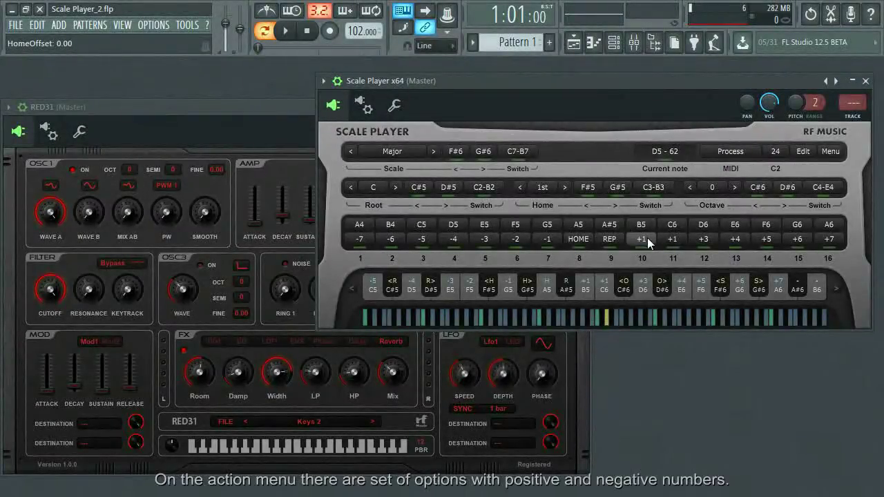
- Keep key 10's action as +1 and play the home note C5 through the synth
{"action": "left_click", "coordinate": [646, 237]}
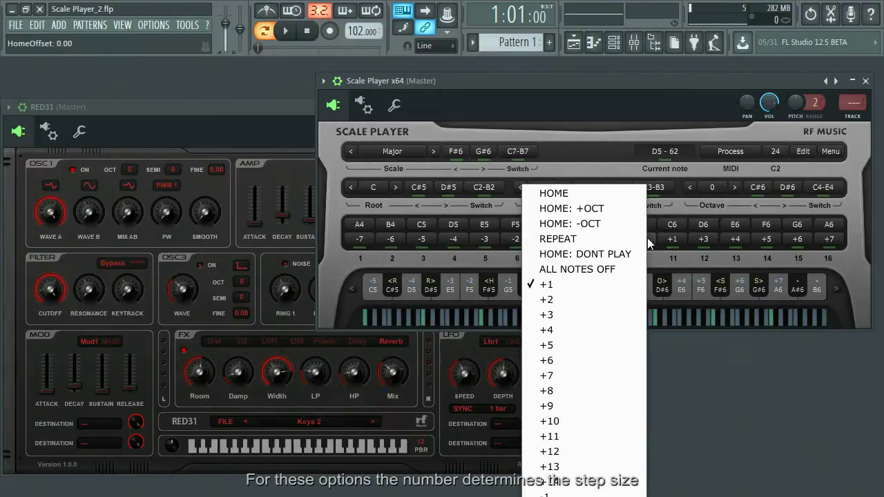
{"action": "left_click", "coordinate": [658, 259]}
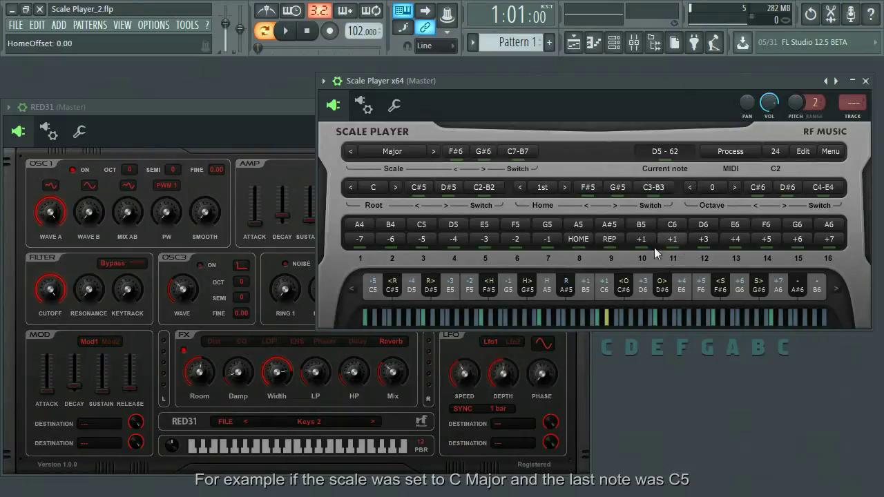
{"action": "left_click", "coordinate": [547, 296]}
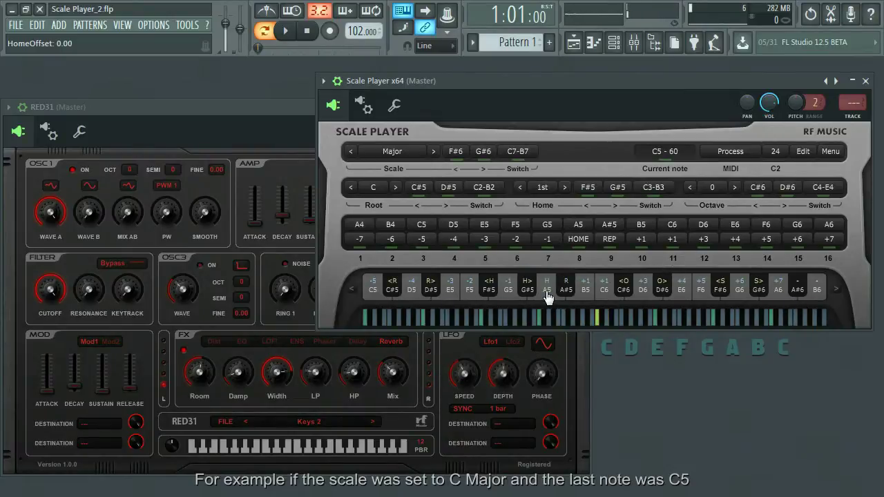
- Step up to D5 and E5, jump back home to C5, then drop two degrees to A4
{"action": "left_click", "coordinate": [587, 293]}
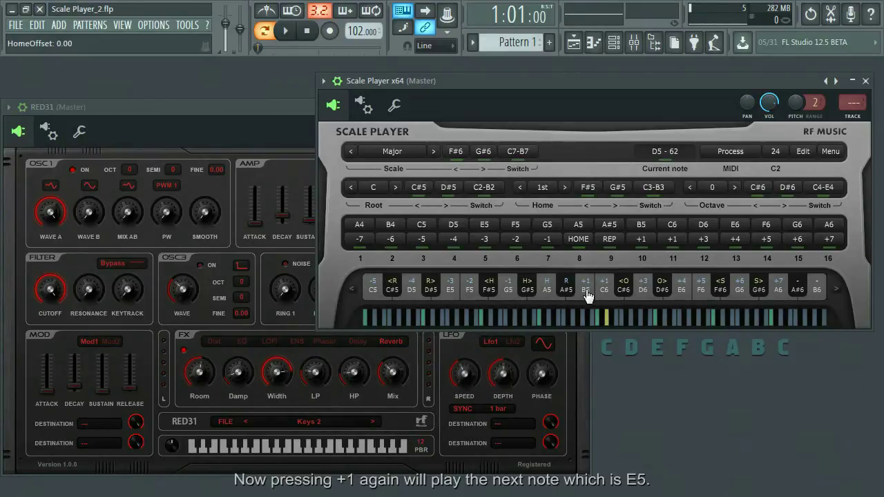
{"action": "left_click", "coordinate": [587, 294]}
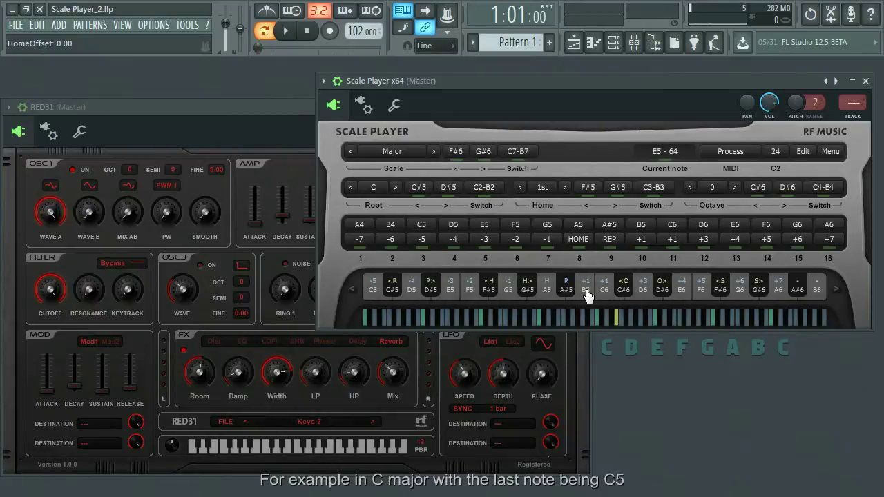
{"action": "left_click", "coordinate": [547, 293]}
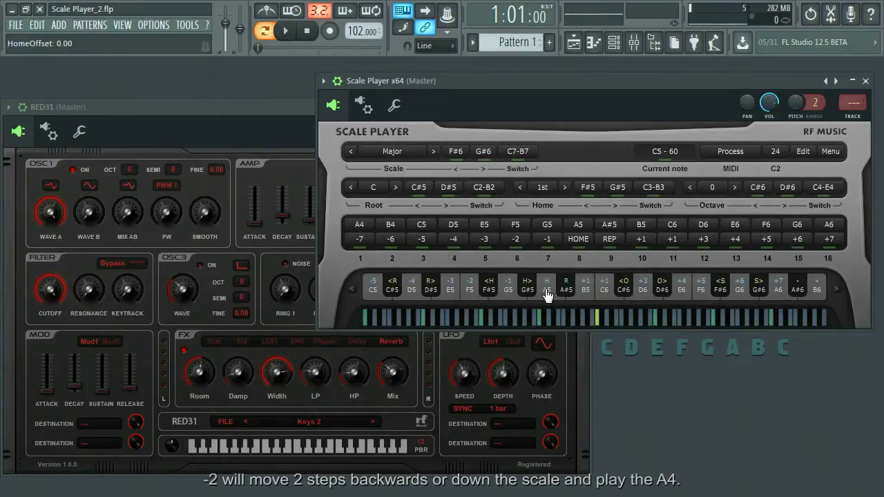
{"action": "left_click", "coordinate": [470, 291]}
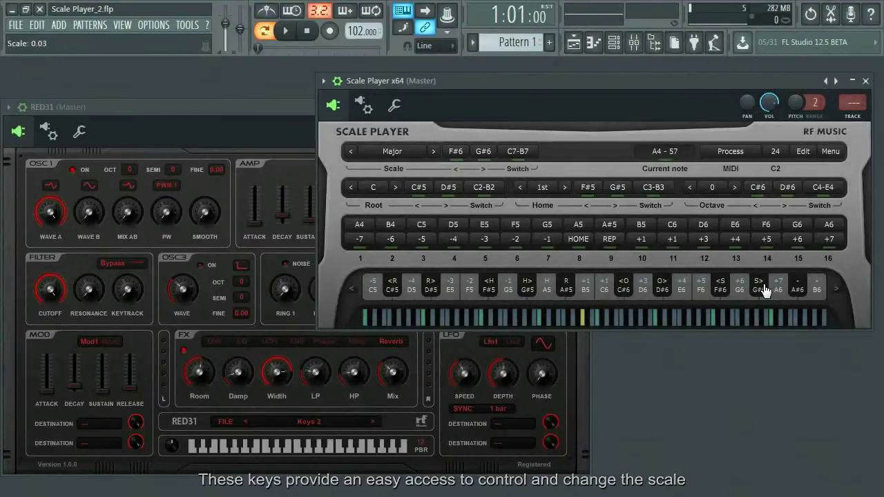
{"action": "left_click", "coordinate": [763, 289]}
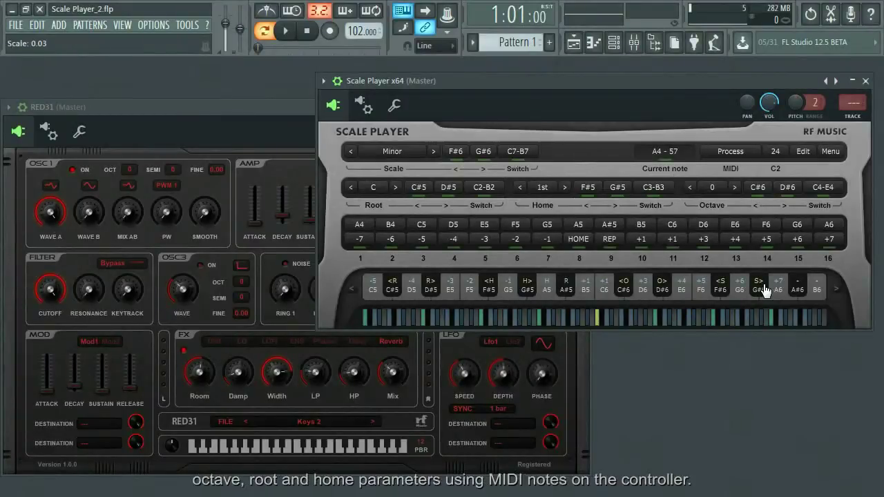
{"action": "left_click", "coordinate": [720, 287]}
{"action": "left_click", "coordinate": [721, 287]}
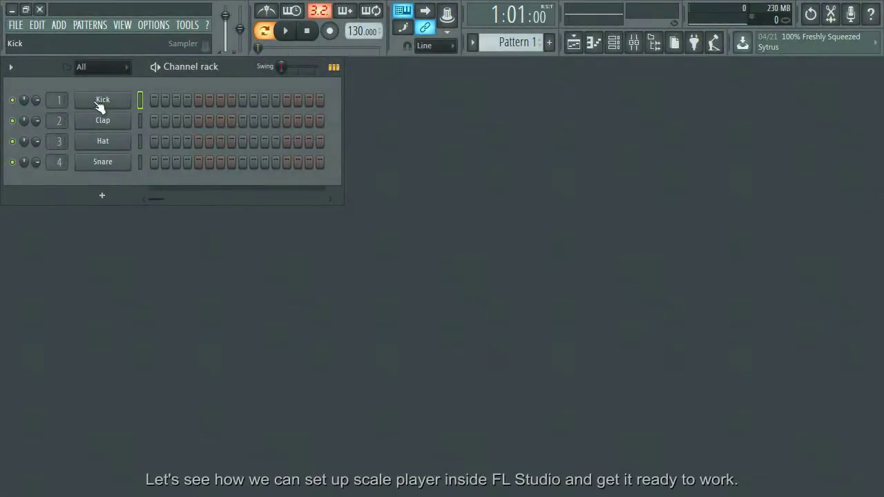
- Insert Scale Player x64 from the Kick channel's menu and move its window to the upper right
{"action": "right_click", "coordinate": [102, 102]}
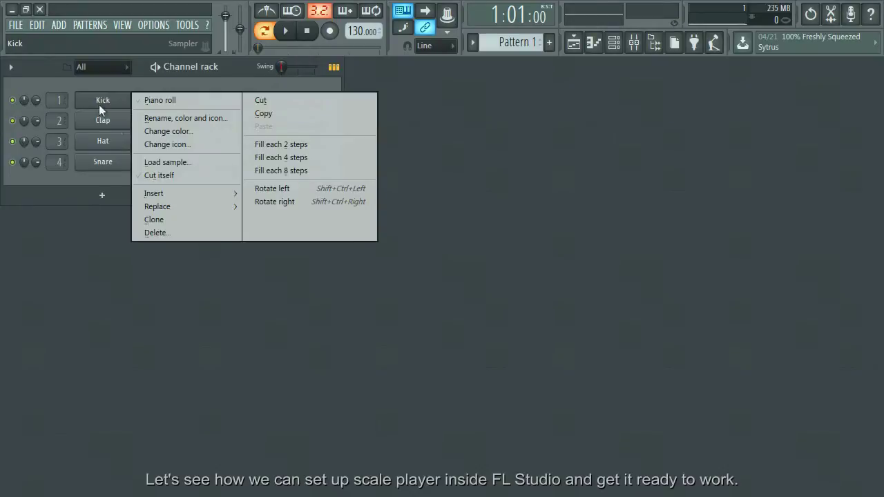
{"action": "mouse_move", "coordinate": [200, 195]}
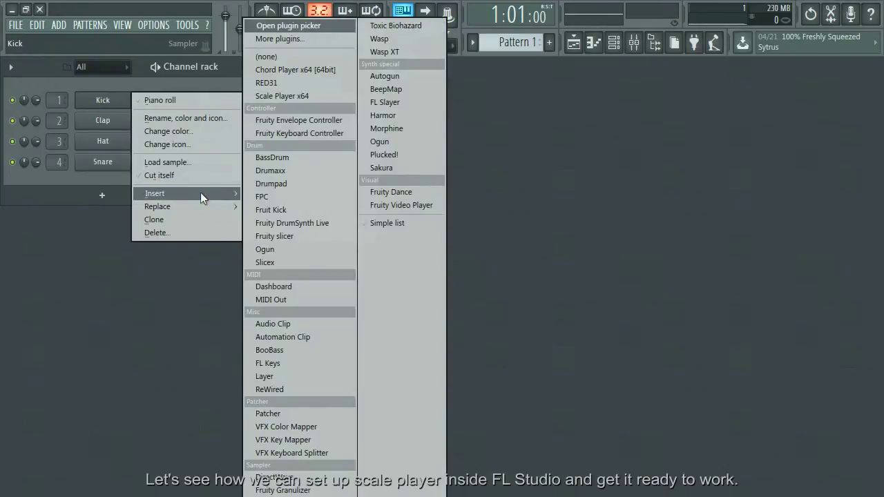
{"action": "left_click", "coordinate": [289, 96]}
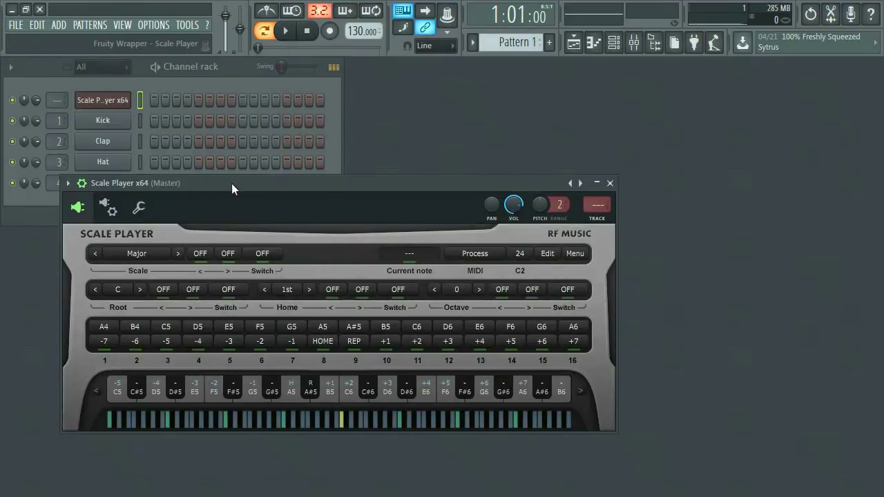
{"action": "left_click_drag", "start_coordinate": [231, 183], "coordinate": [494, 71]}
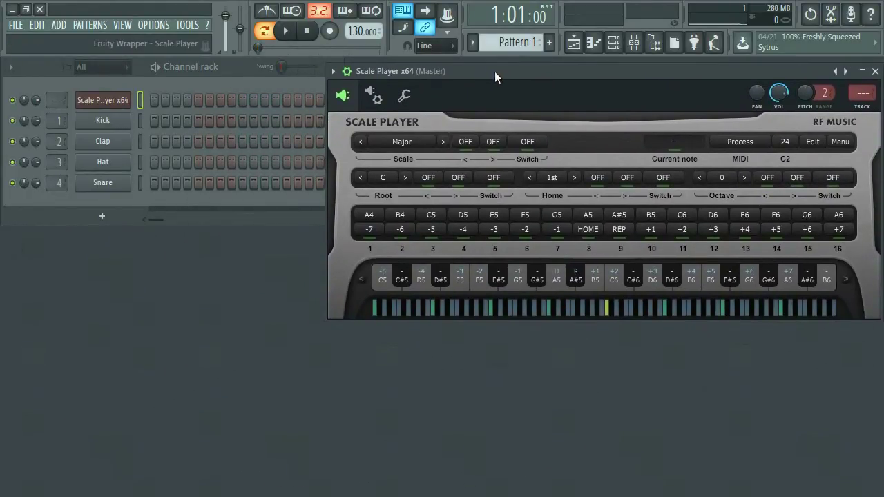
- Insert a RED31 channel below Scale Player and move its Keys 3 window fully into view
{"action": "right_click", "coordinate": [105, 120]}
{"action": "mouse_move", "coordinate": [178, 215]}
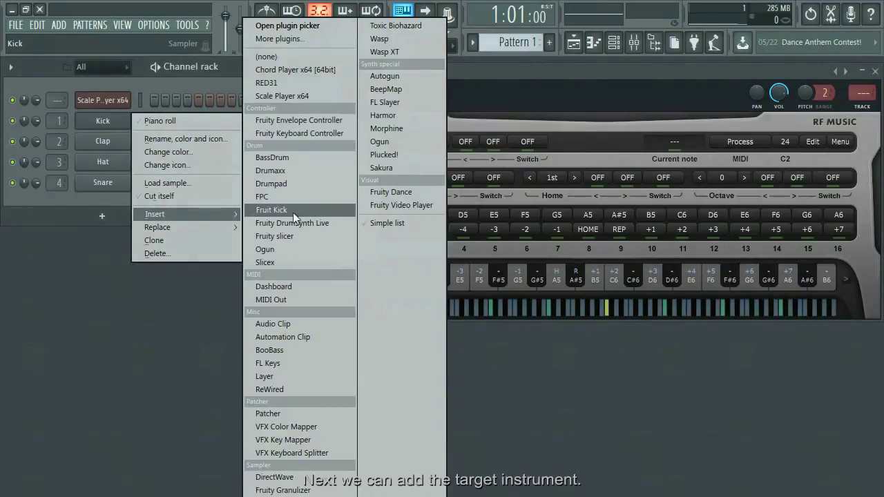
{"action": "left_click", "coordinate": [272, 83]}
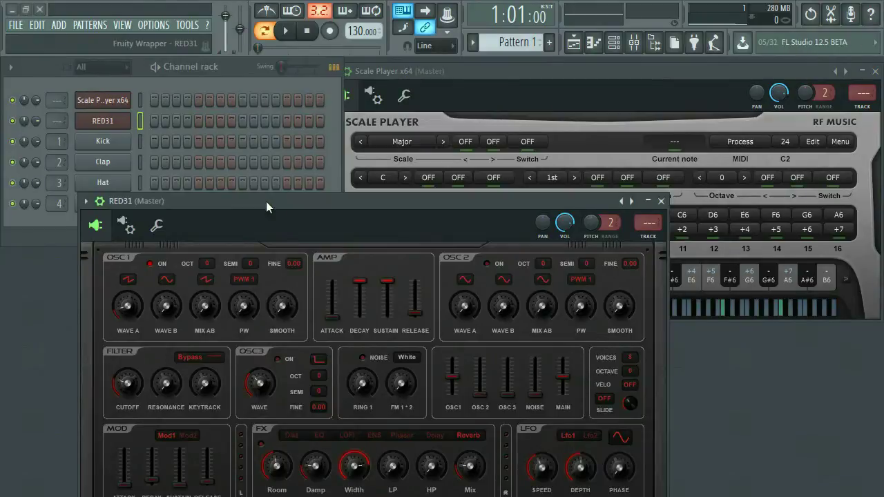
{"action": "left_click_drag", "start_coordinate": [266, 201], "coordinate": [227, 119]}
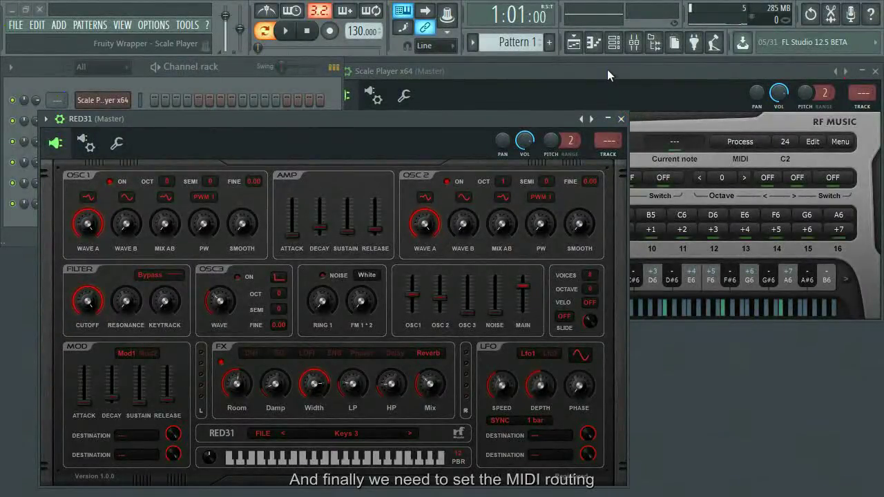
- Set Scale Player's MIDI output port to 1 in its wrapper settings
{"action": "left_click", "coordinate": [607, 69]}
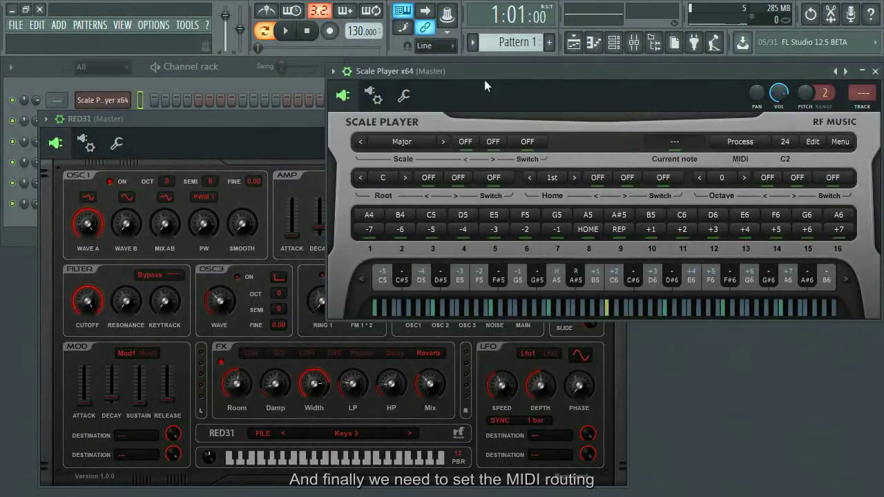
{"action": "left_click", "coordinate": [373, 94]}
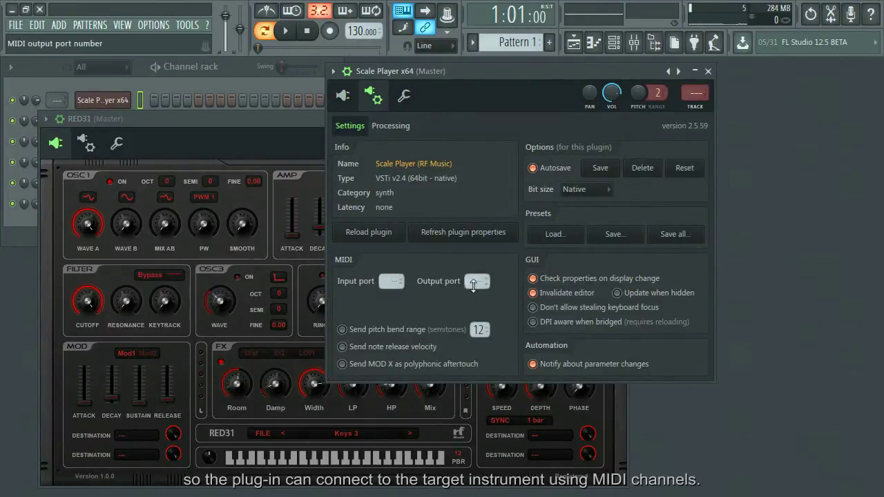
{"action": "left_click_drag", "start_coordinate": [473, 285], "coordinate": [473, 279]}
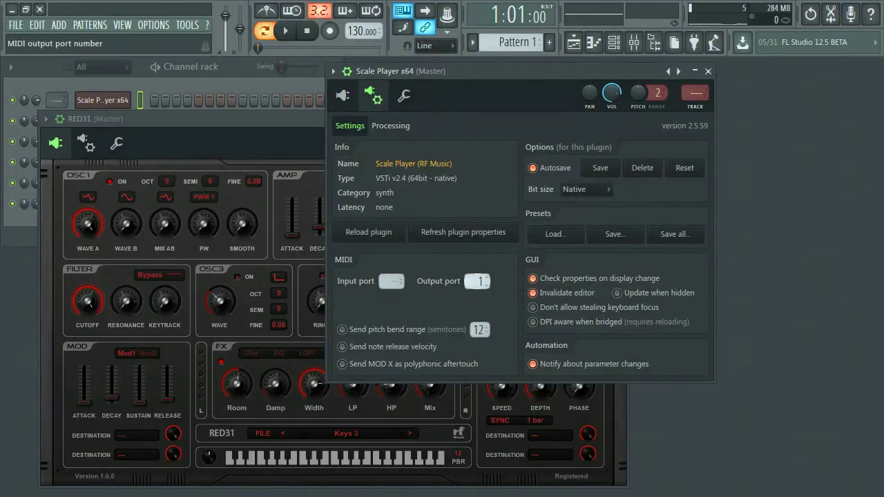
{"action": "left_click", "coordinate": [345, 95]}
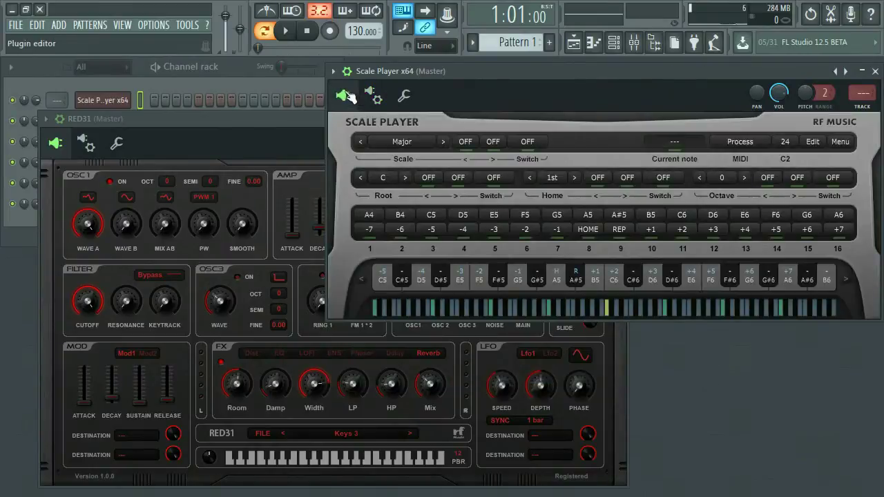
- Set RED31's MIDI input port to 1 in its wrapper settings
{"action": "left_click", "coordinate": [272, 117]}
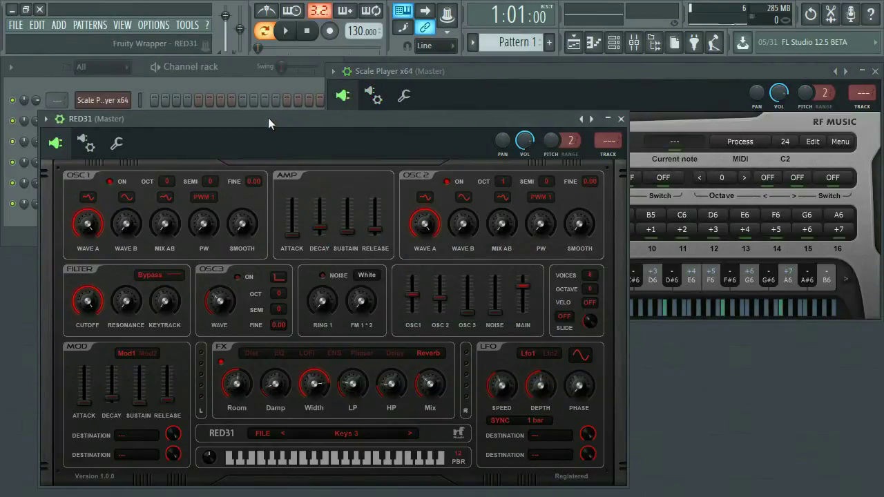
{"action": "left_click", "coordinate": [95, 148]}
{"action": "left_click_drag", "start_coordinate": [105, 328], "coordinate": [105, 320]}
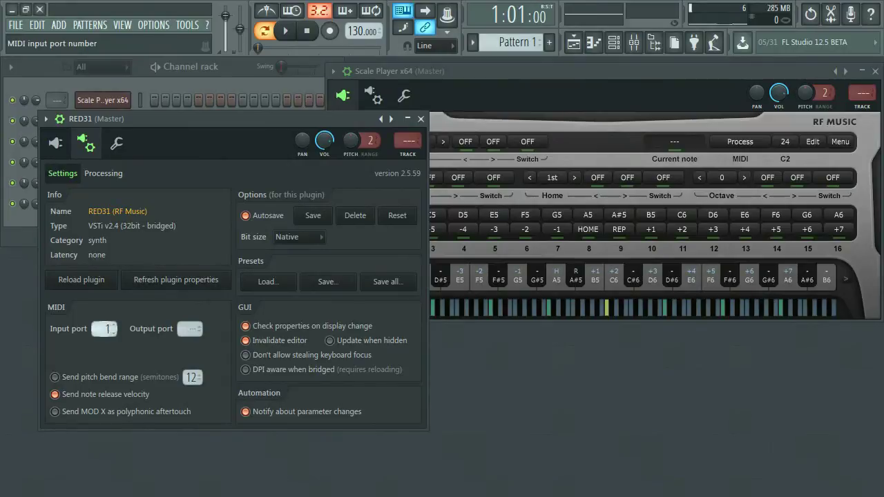
{"action": "left_click", "coordinate": [86, 142]}
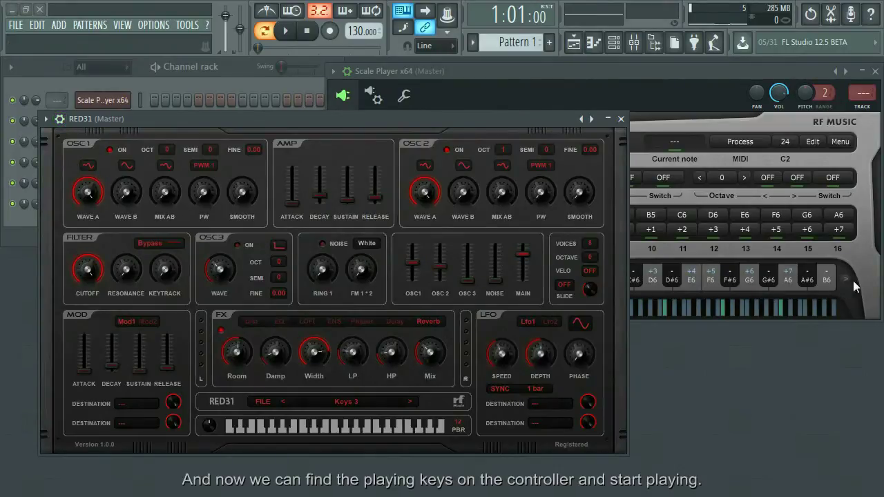
- Play Scale Player's home key so C5 - 60 sounds through RED31
{"action": "left_click", "coordinate": [703, 69]}
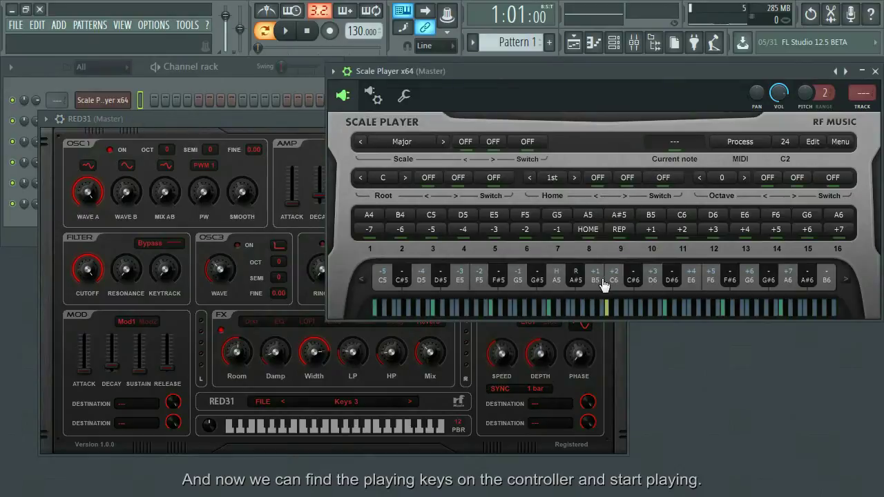
{"action": "left_click", "coordinate": [559, 285]}
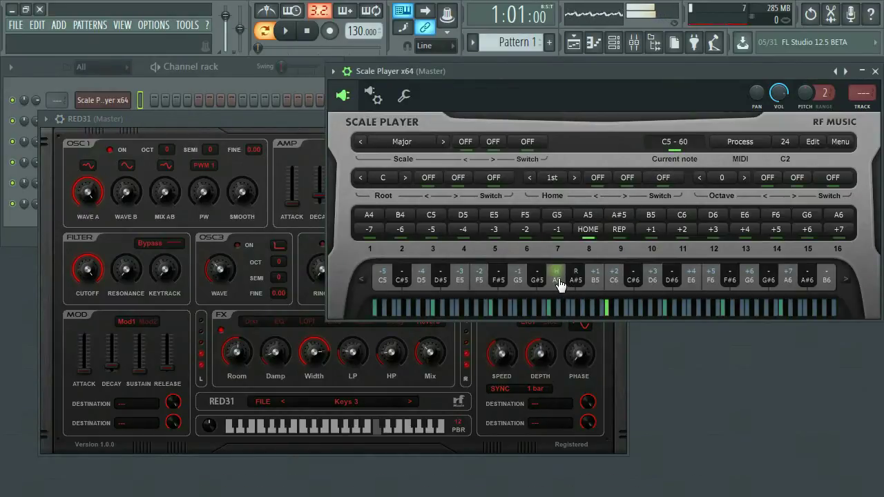